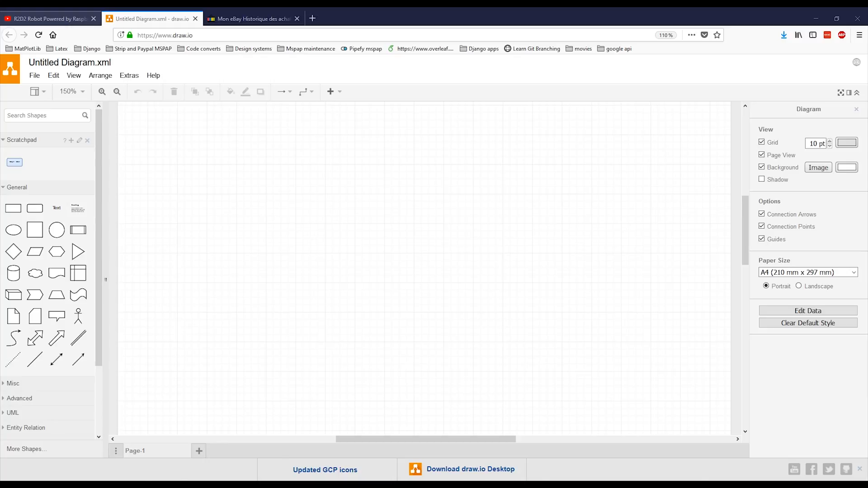
- Switch to the R2D2 robot video on YouTube, skip ahead to 2:47, and return to the draw.io diagram
click(50, 17)
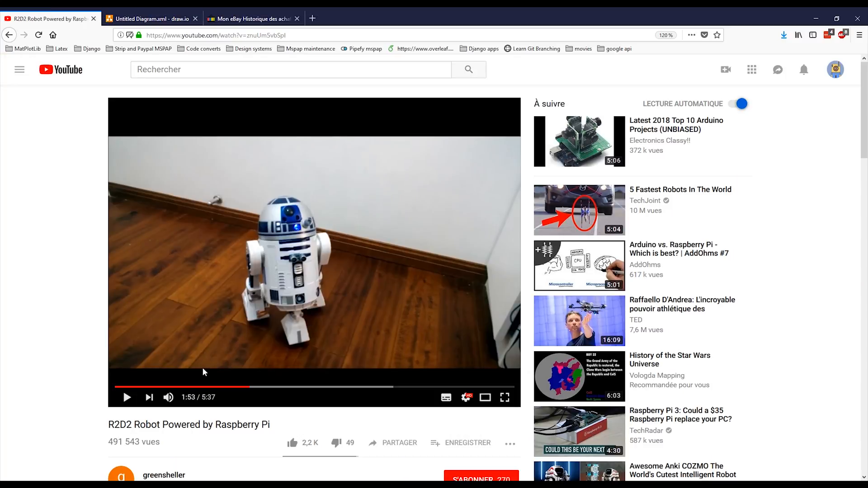
drag(251, 392, 314, 392)
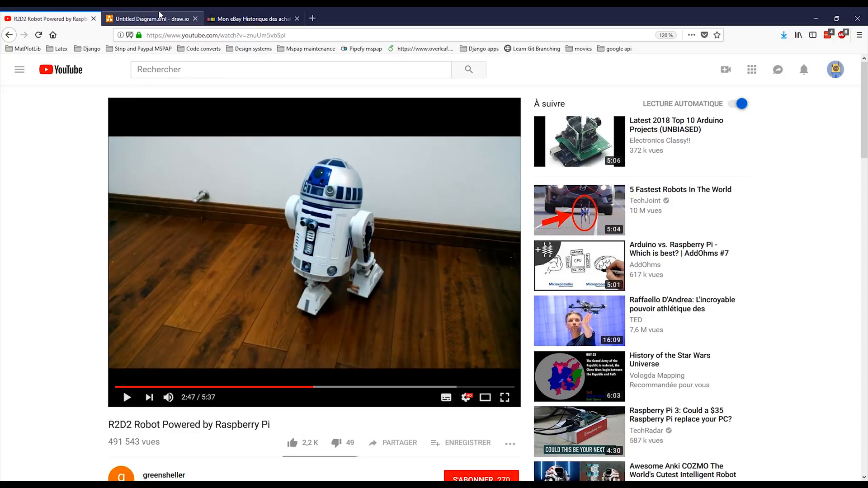
click(159, 14)
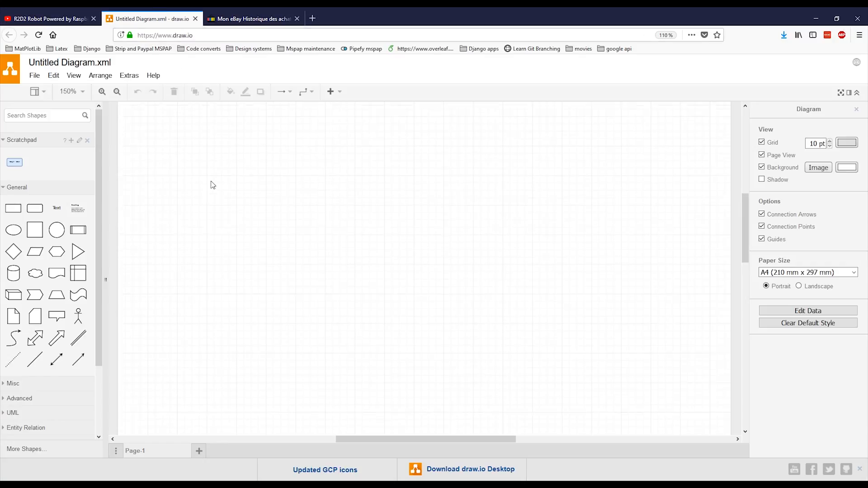
scroll(211, 181, up, 5)
scroll(235, 132, down, 2)
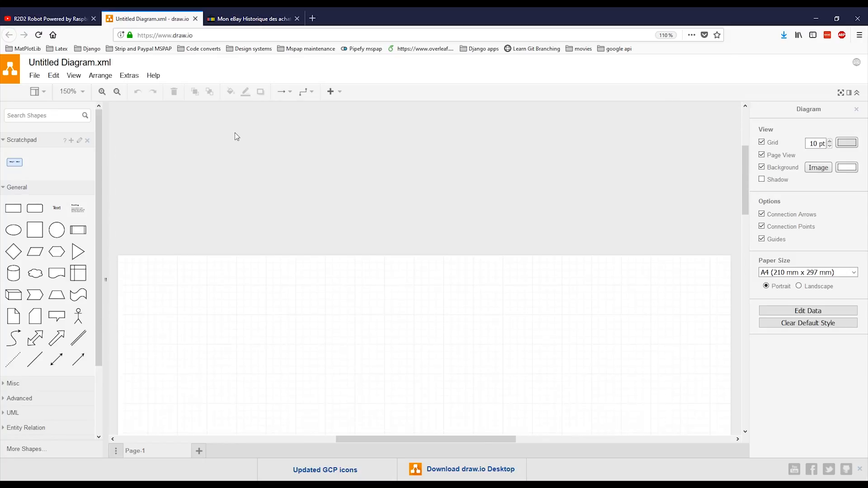
scroll(318, 435, left, 3)
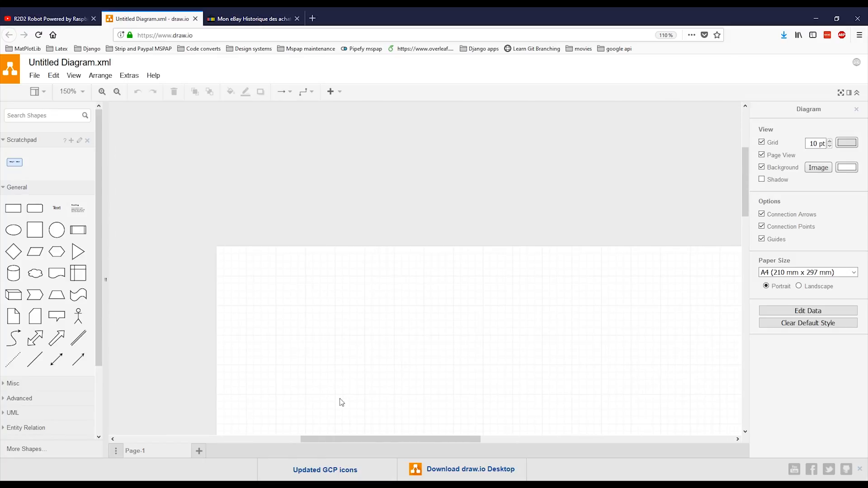
scroll(396, 329, down, 1)
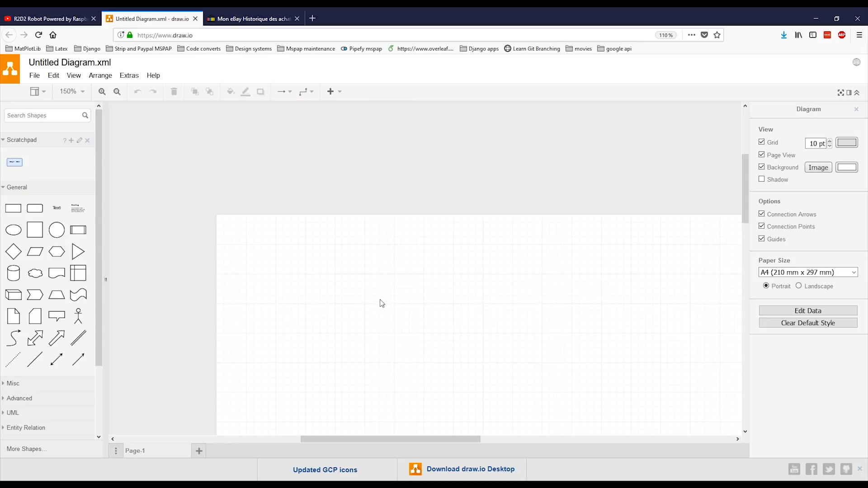
scroll(380, 303, down, 2)
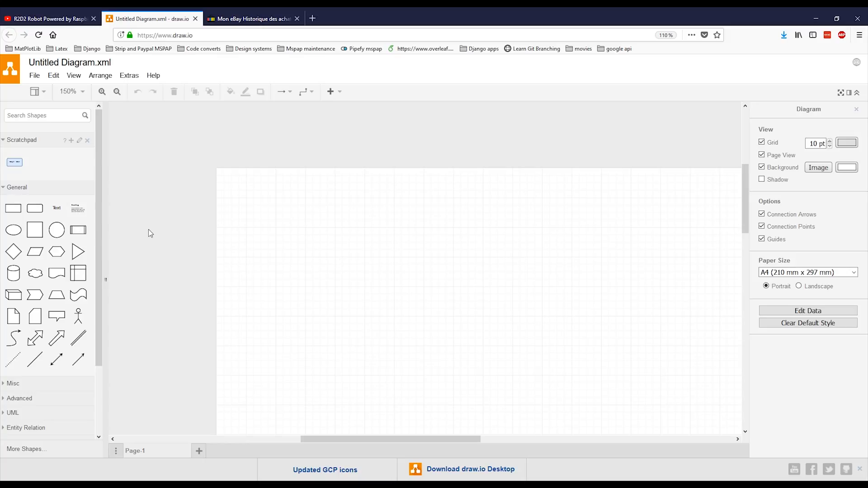
mouse_move(39, 212)
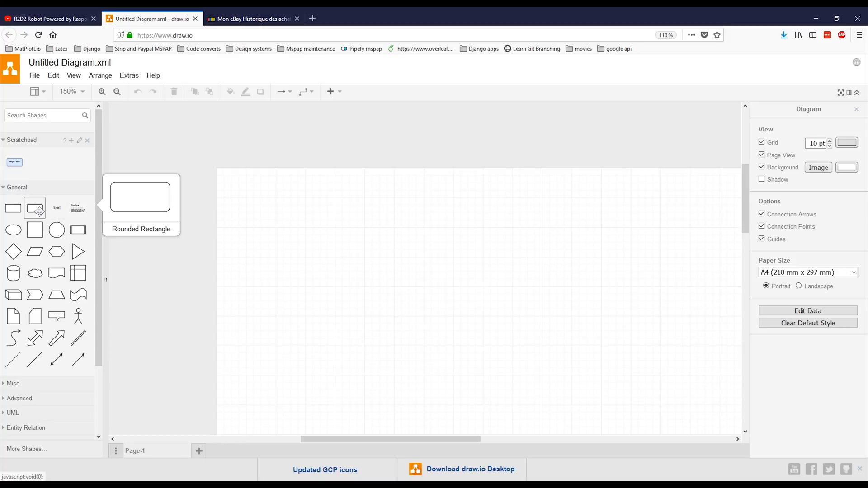
scroll(299, 354, down, 3)
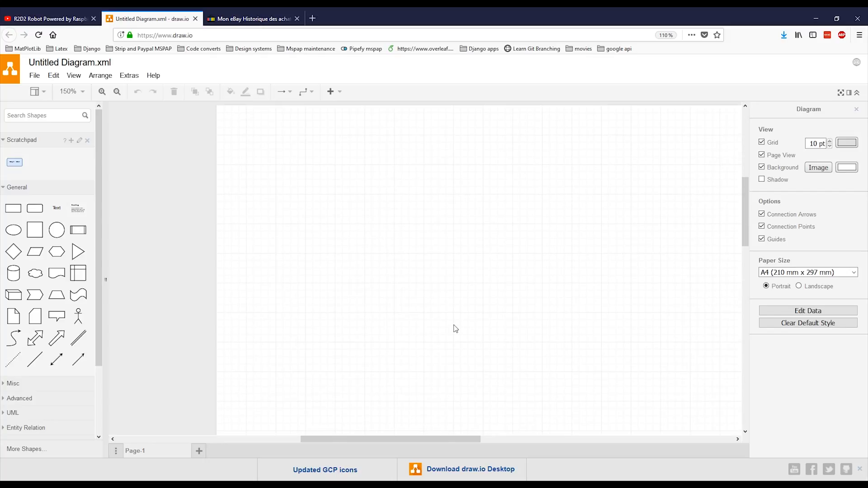
scroll(269, 310, right, 3)
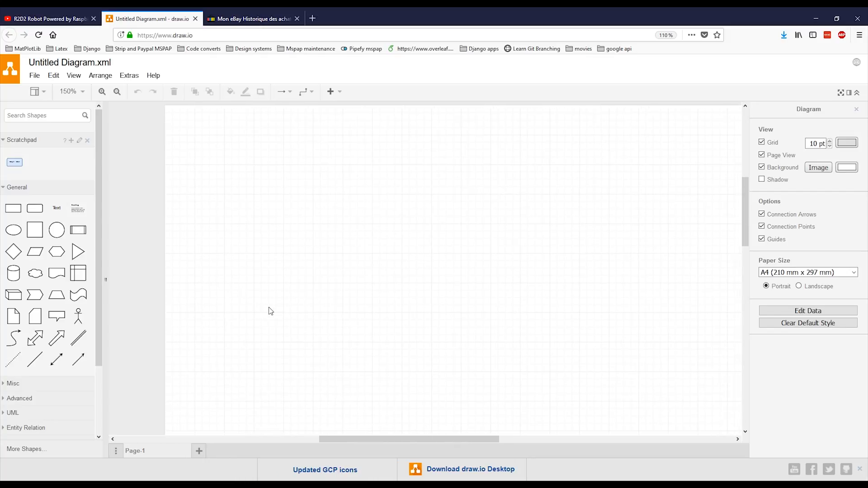
- Search the web for "raspberry pi" in a new browser tab
click(319, 12)
text(rasp)
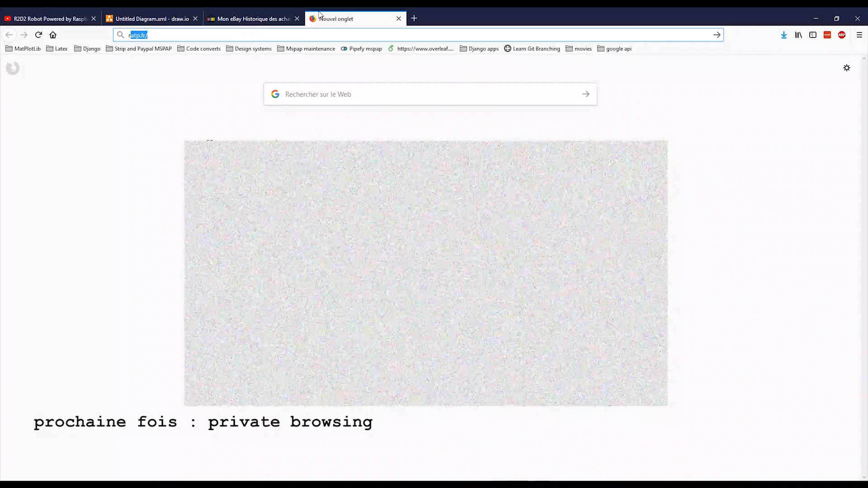
text(berry pi)
key(Return)
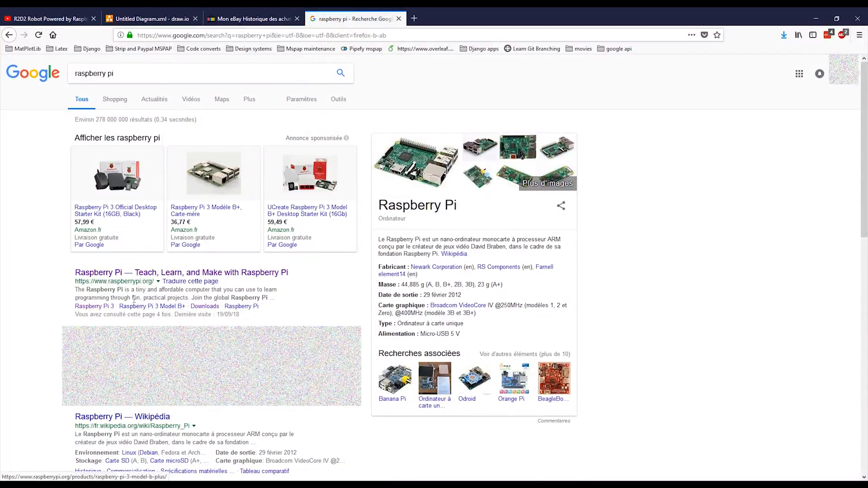
- From the official Raspberry Pi site, open and view the RS reseller's product page for the Raspberry Pi 3 Model B+
click(145, 273)
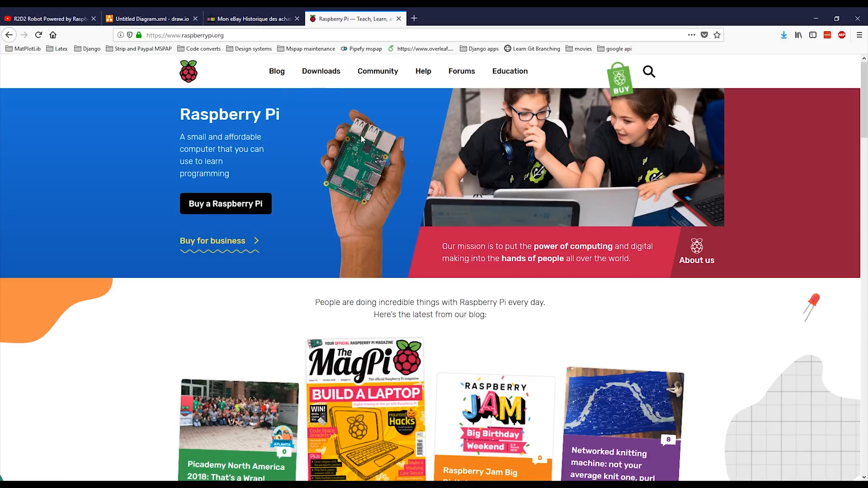
click(230, 202)
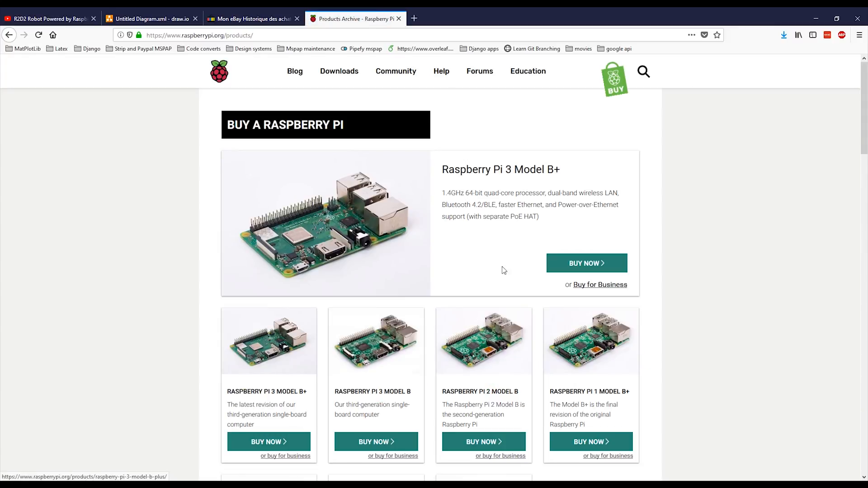
click(583, 266)
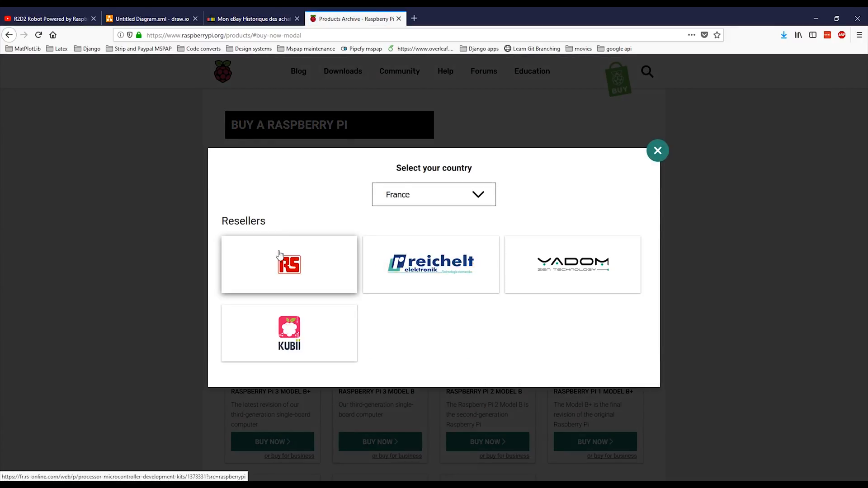
click(289, 264)
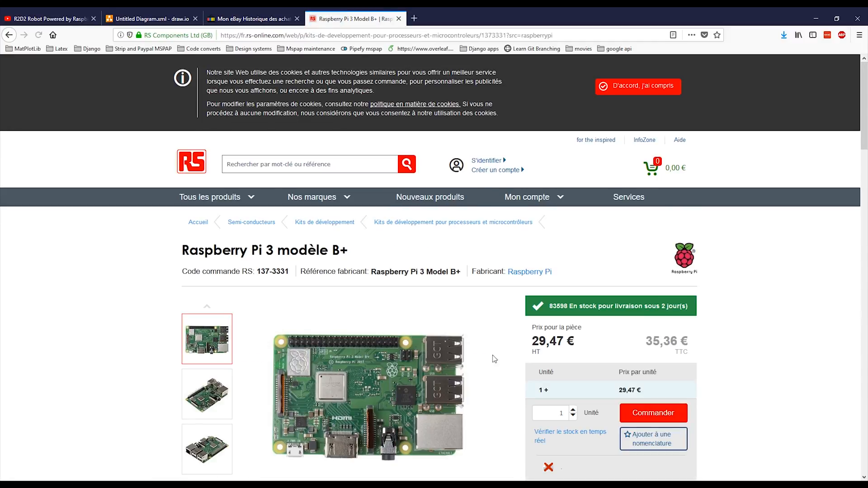
scroll(447, 384, down, 3)
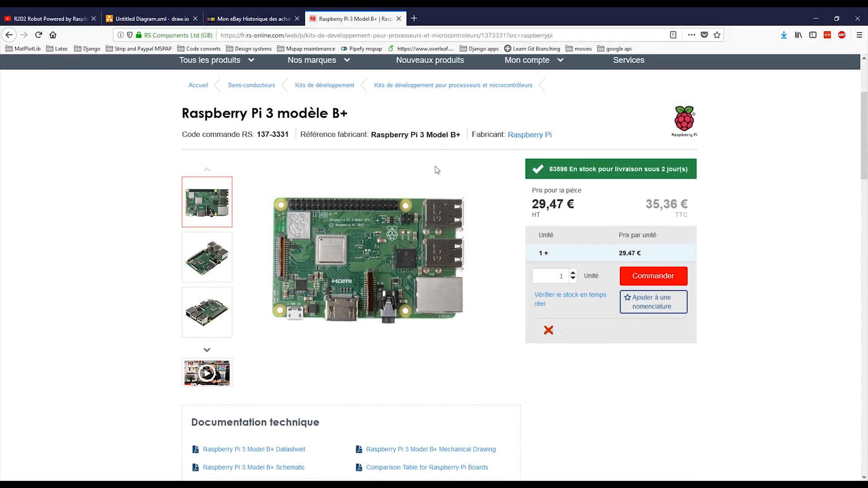
- Search the web for "arduino" and open the official Arduino website
click(413, 36)
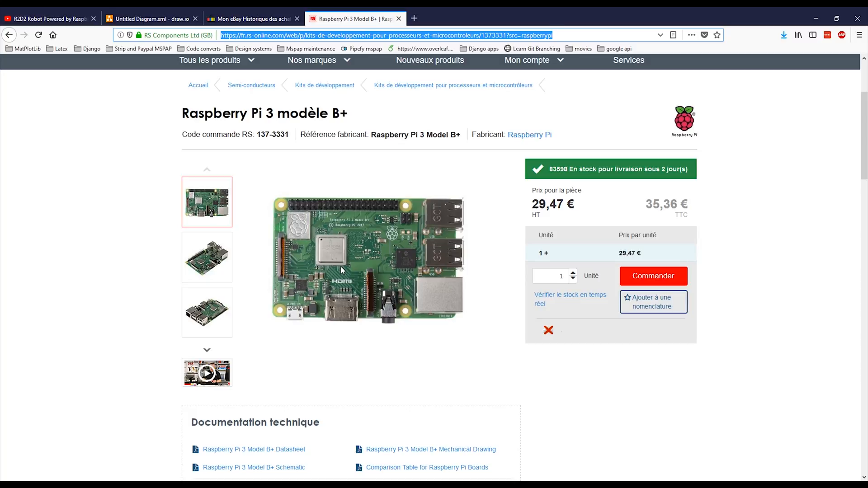
text(arduino)
key(Return)
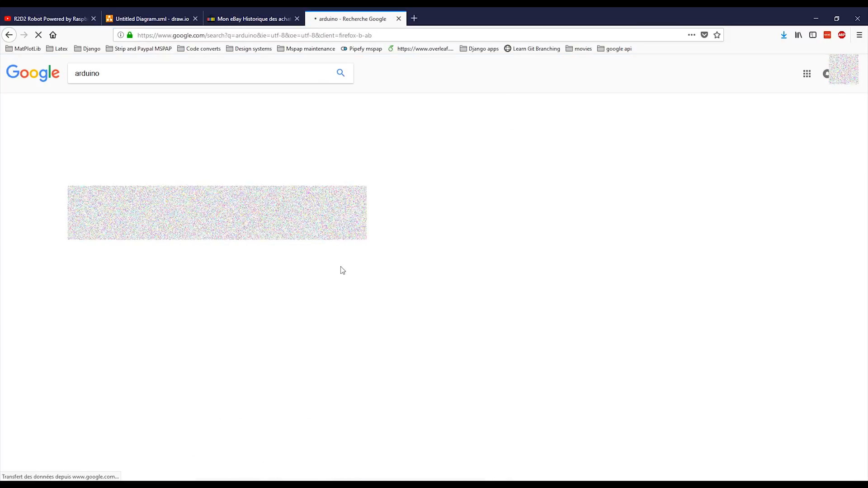
click(106, 139)
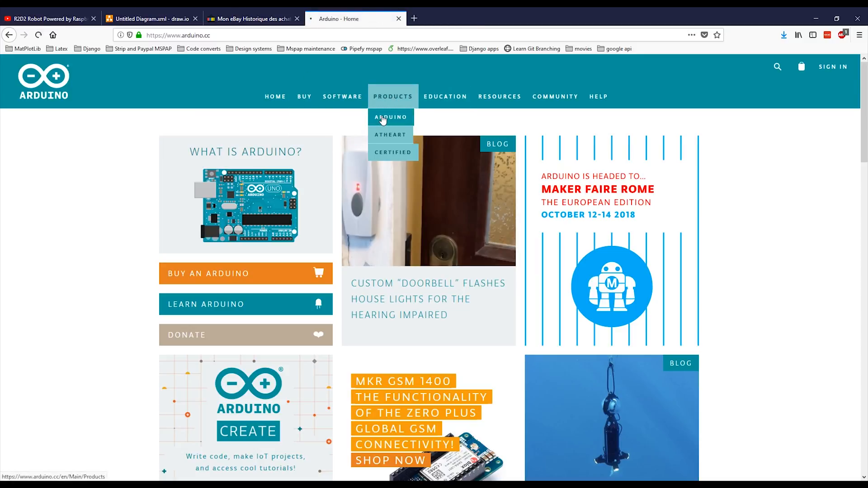
- Open the Uno board from the Arduino product list and look over its store page
click(382, 116)
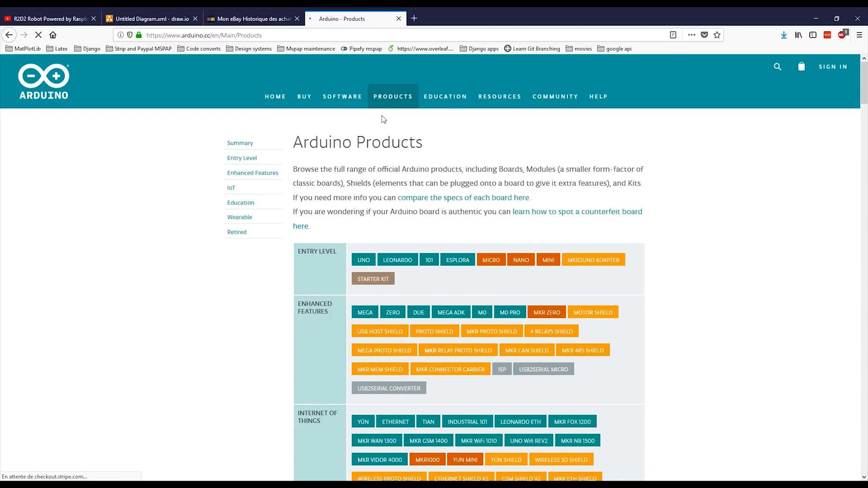
scroll(375, 172, down, 2)
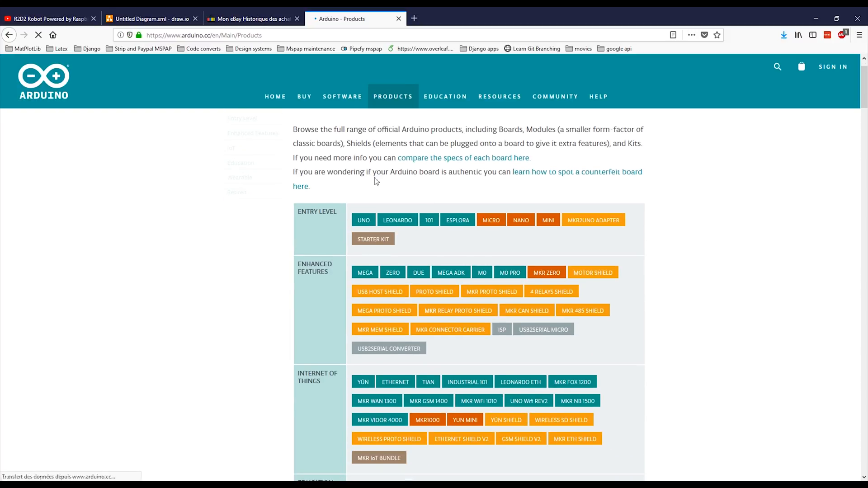
click(363, 221)
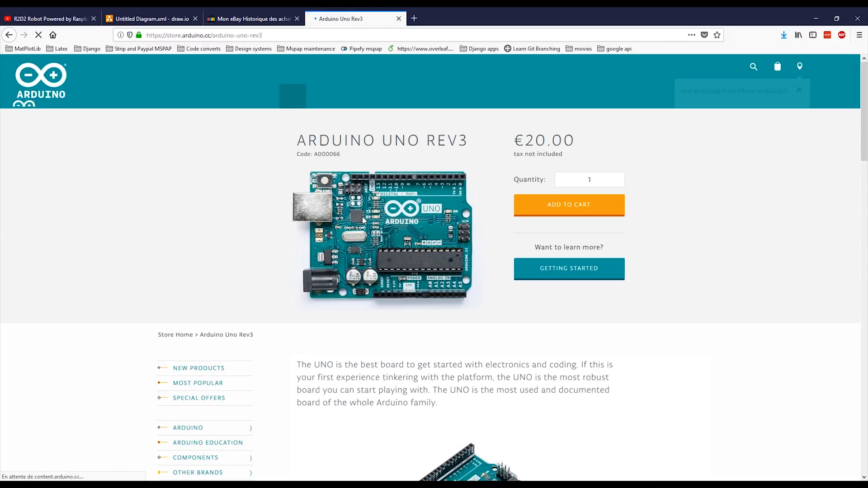
scroll(363, 221, down, 2)
scroll(427, 195, down, 3)
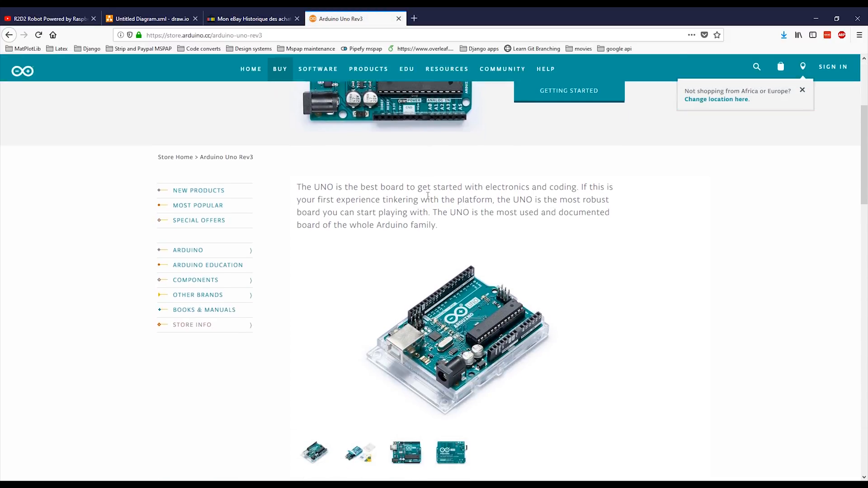
scroll(427, 195, up, 3)
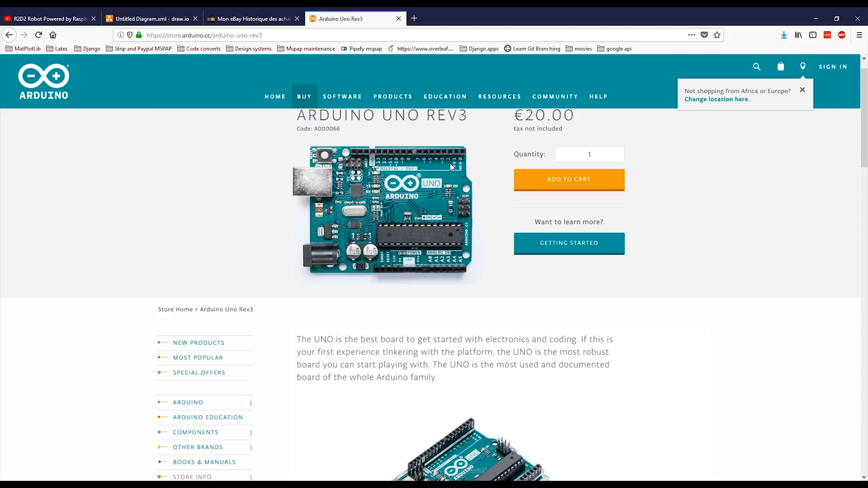
- Open the Mega board's page from the Arduino product list and enlarge its top-view photo to examine it
click(383, 120)
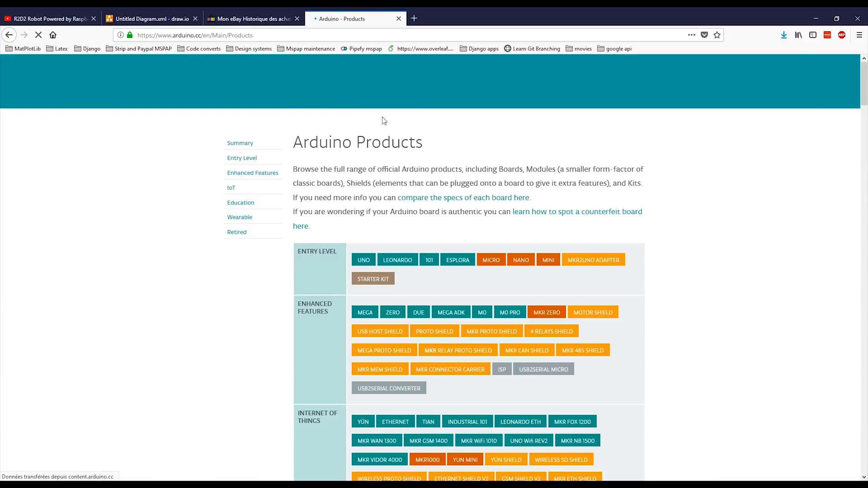
click(368, 311)
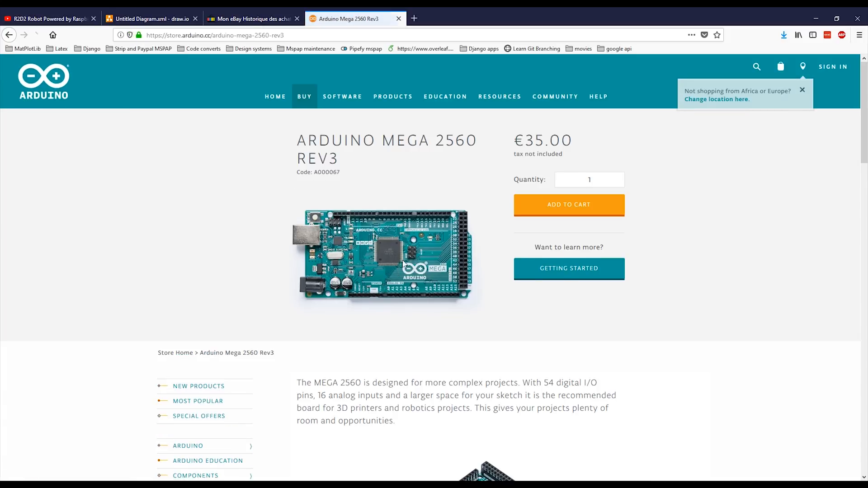
scroll(418, 231, down, 5)
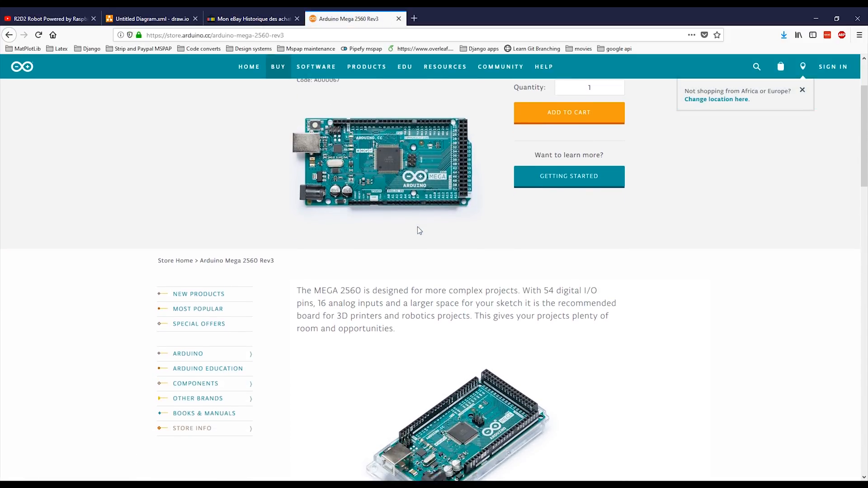
scroll(419, 230, down, 4)
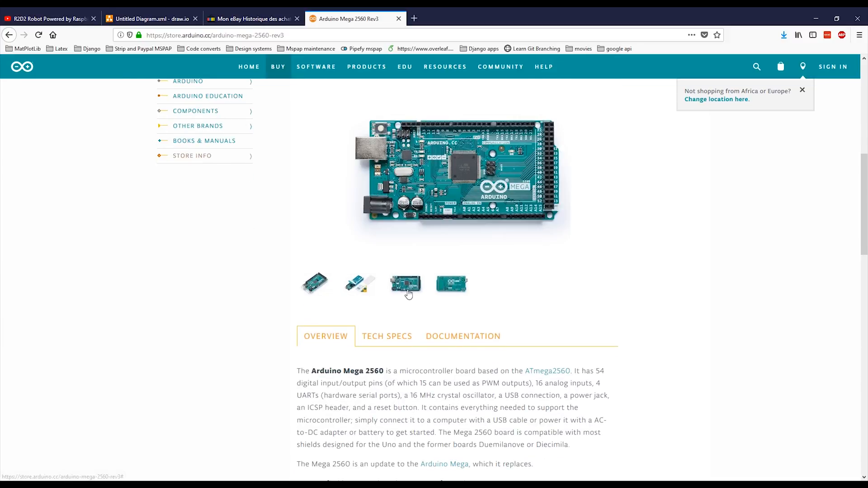
click(404, 290)
scroll(441, 209, up, 5)
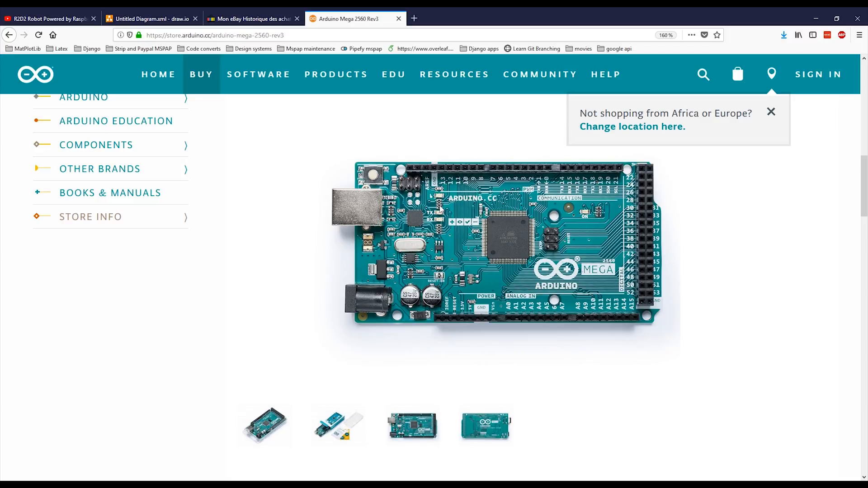
scroll(441, 209, up, 2)
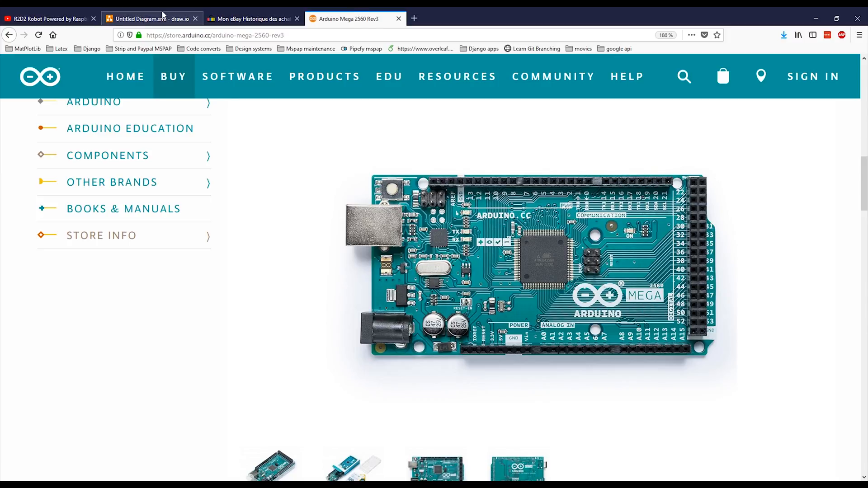
- In the draw.io diagram, add a rounded rectangle in the left part of the page and label it "Raspberry pi : Brain"
click(149, 19)
click(33, 213)
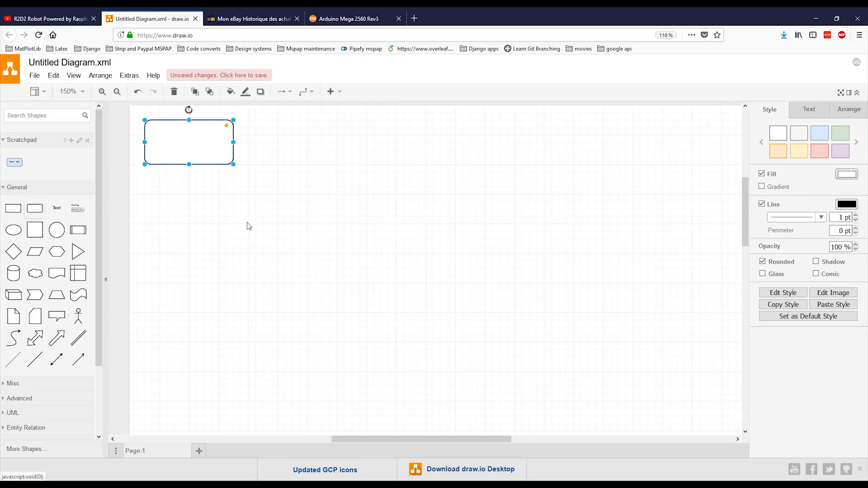
drag(205, 159, 305, 269)
text(Rasp)
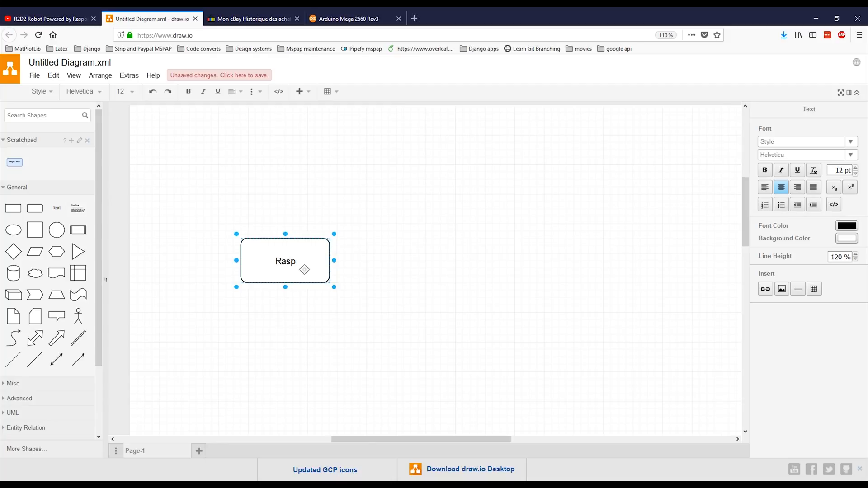
text(berry pi : Brain)
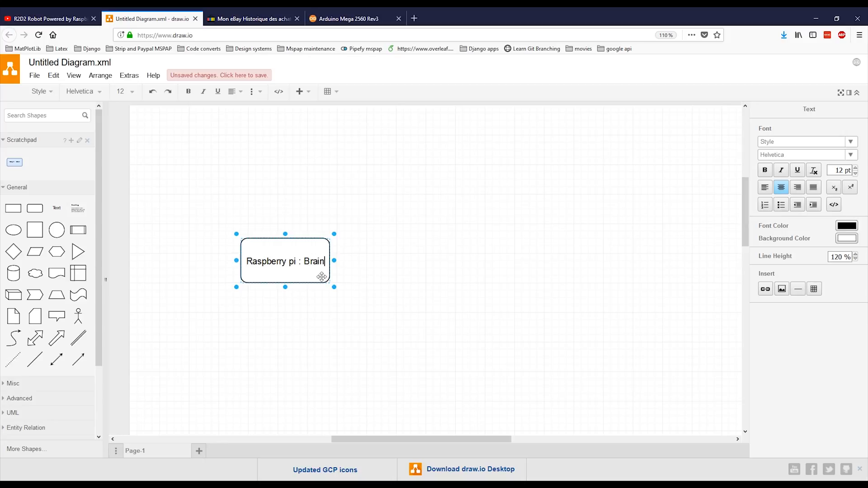
key(Escape)
- Add a rounded rectangle labelled "Arduino : Serial (USB)" to the right of the Raspberry pi box, level with it
drag(35, 208, 519, 240)
text(Ard)
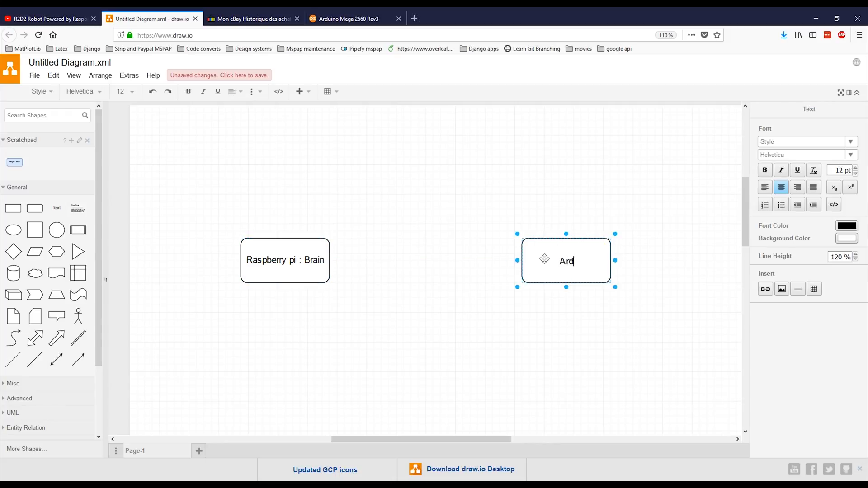
text(uino :)
text(I2C)
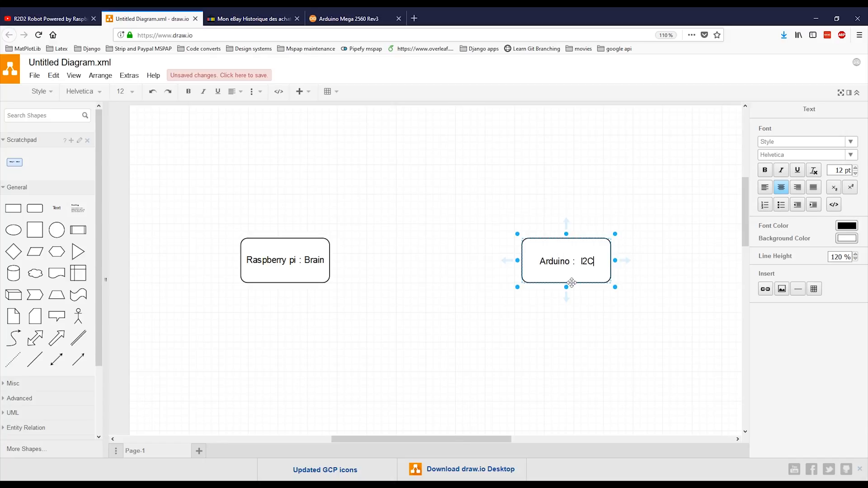
key(BackSpace)
key(BackSpace)
key(BackSpace)
text(Serial ()
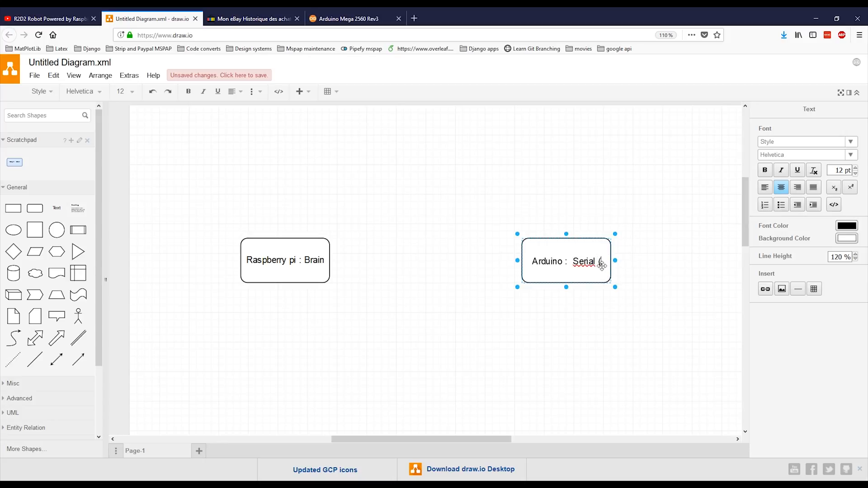
text(USB))
key(Escape)
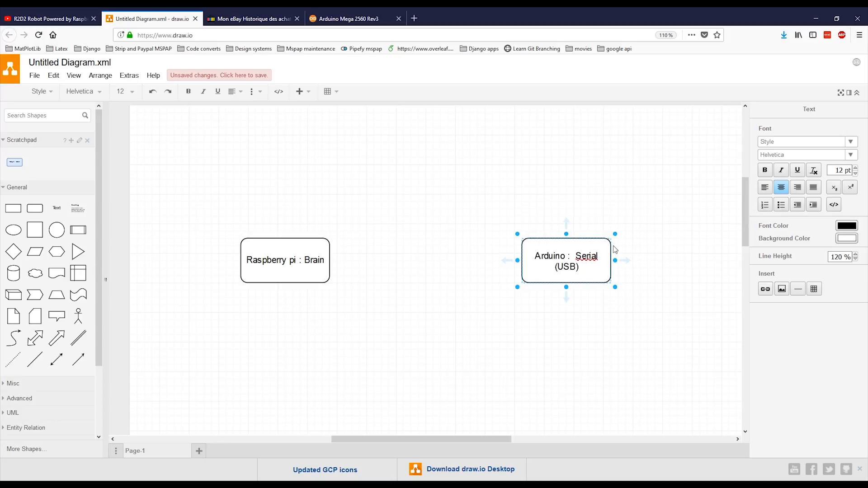
drag(590, 241, 507, 246)
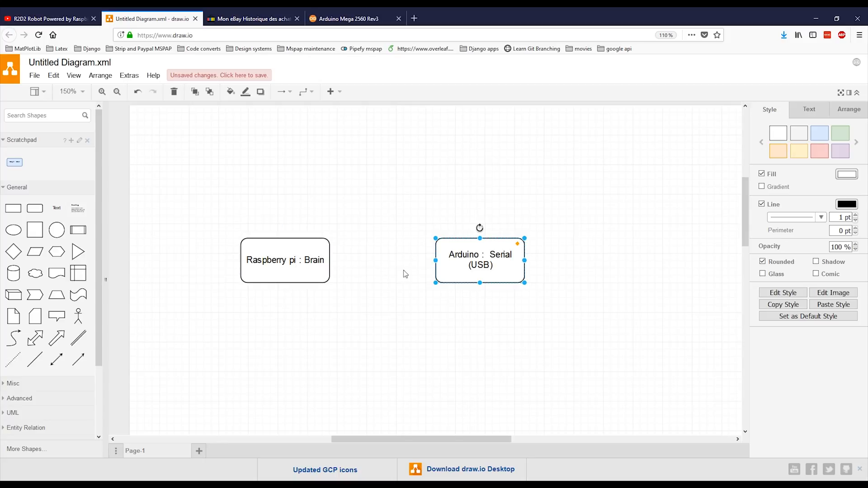
- Connect the Raspberry pi box to the Arduino box with an arrow and add a circle below the Arduino box
drag(340, 265, 445, 260)
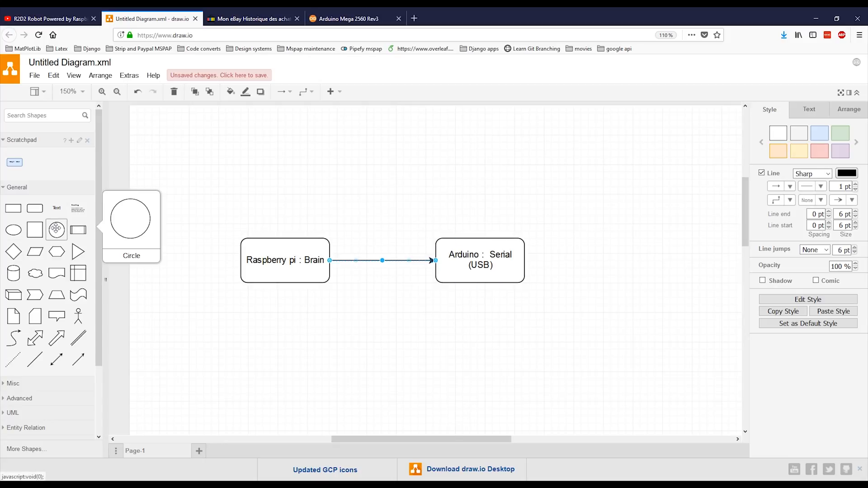
drag(56, 229, 446, 313)
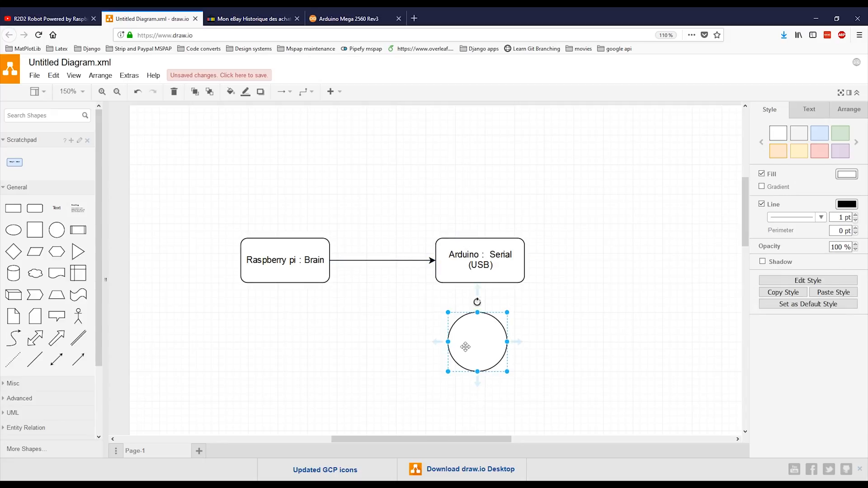
- Search the web for "R2D2" in a new browser tab and show the image results
click(415, 19)
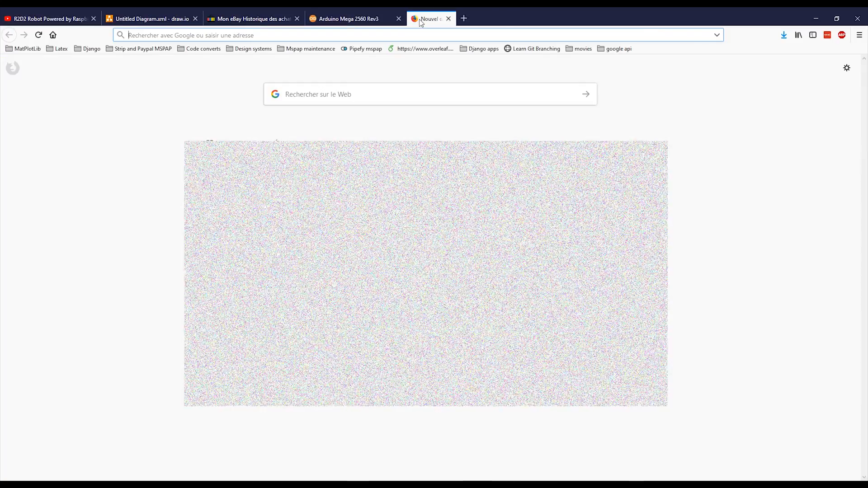
text(R2D2)
key(Return)
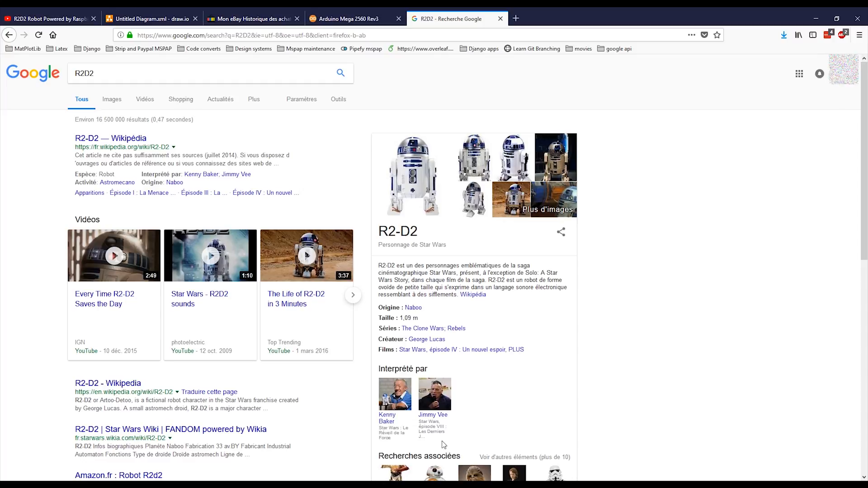
click(116, 102)
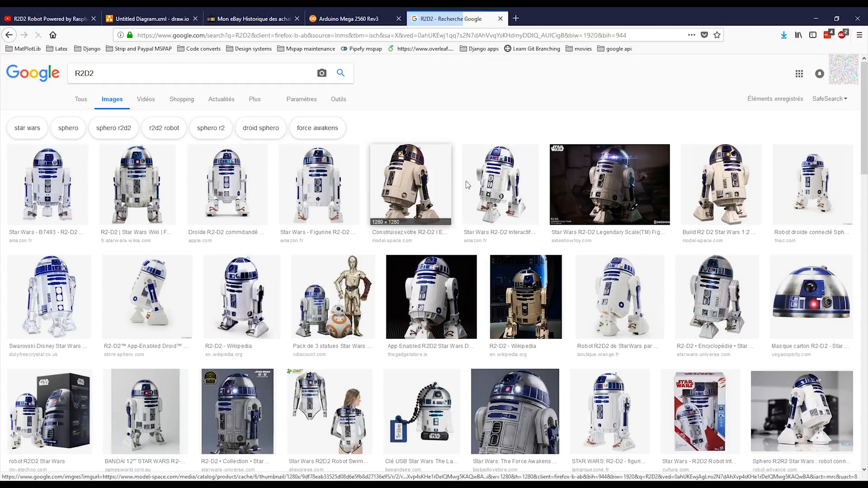
- Enlarge several front-view and angled R2-D2 pictures from the image results to examine the legs and body
click(408, 185)
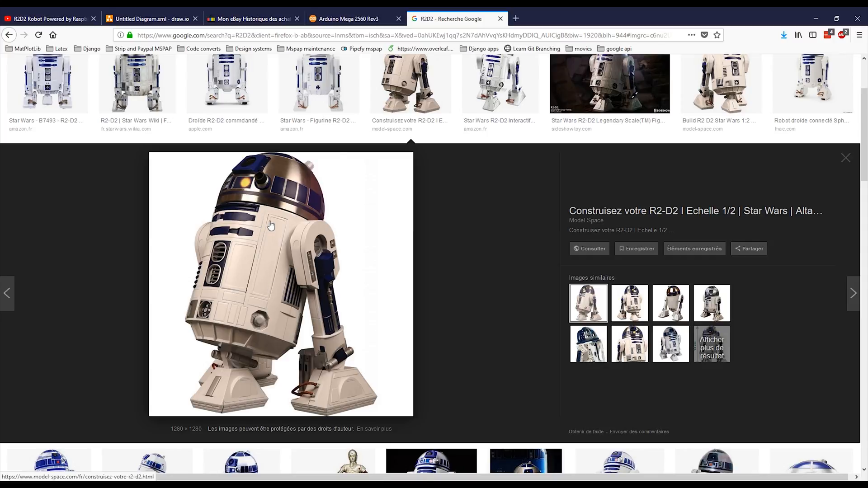
click(319, 88)
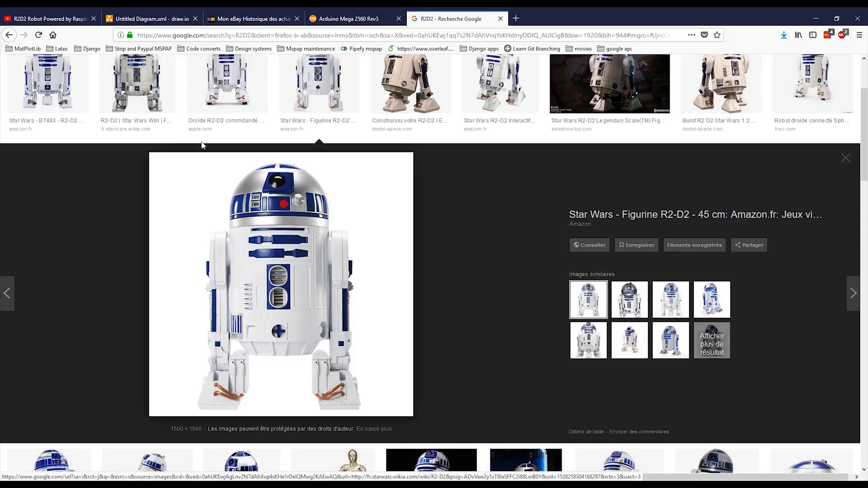
click(54, 90)
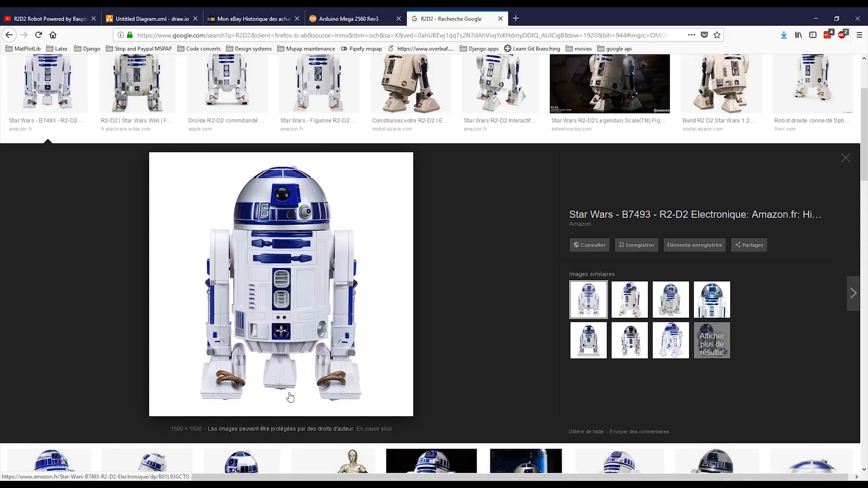
key(Right)
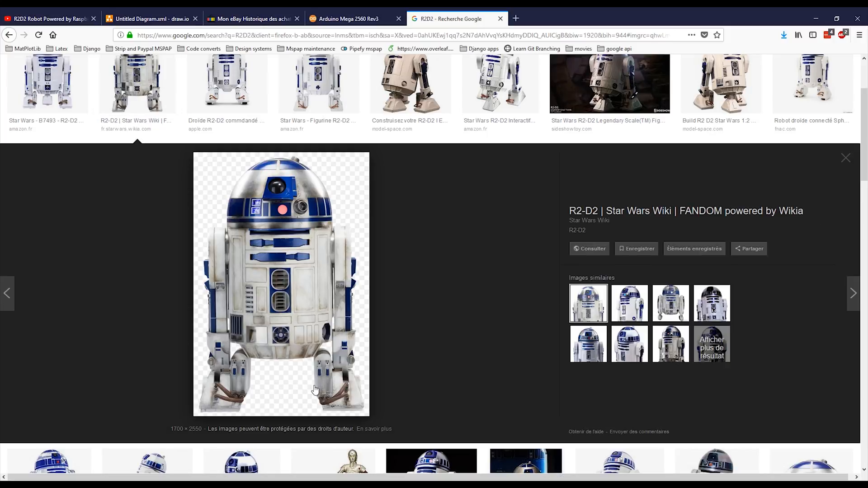
click(413, 80)
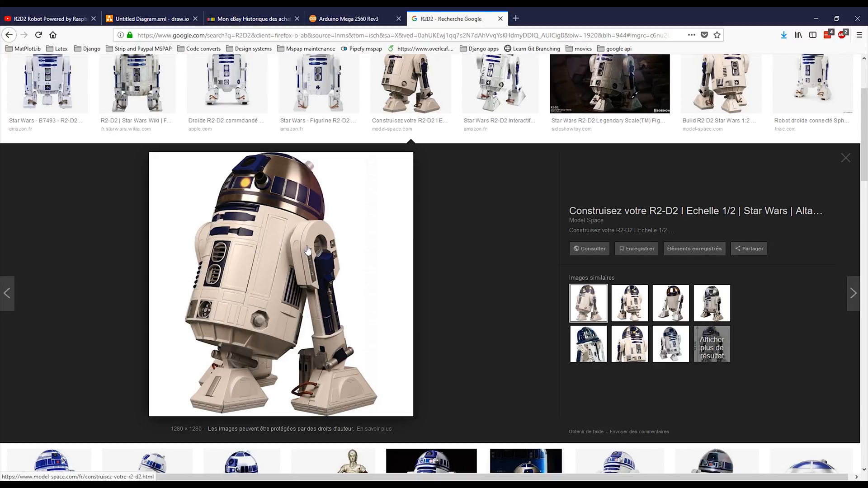
- Search for images of "Servo" in a new browser tab and enlarge the Futaba S3003 Standard Servo photo
click(515, 19)
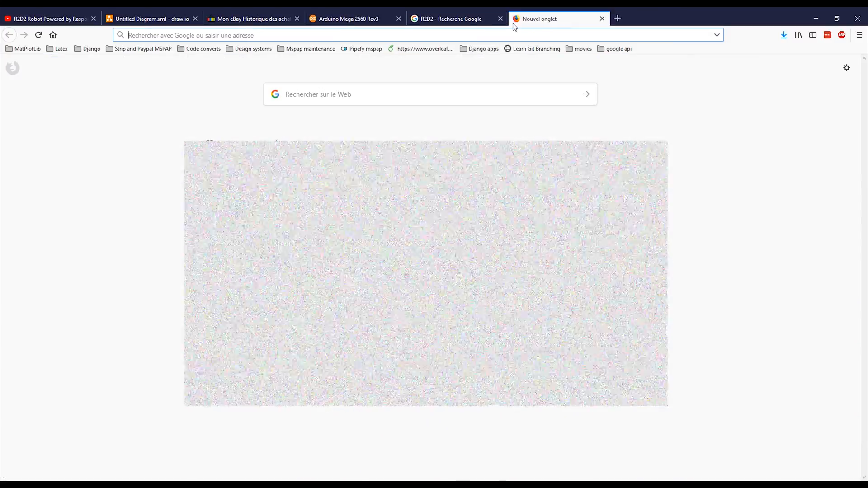
text(Servo)
key(Return)
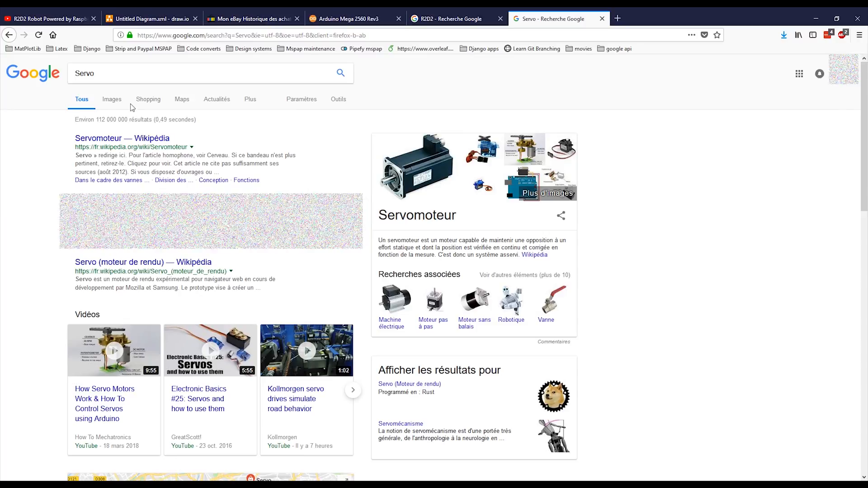
click(114, 100)
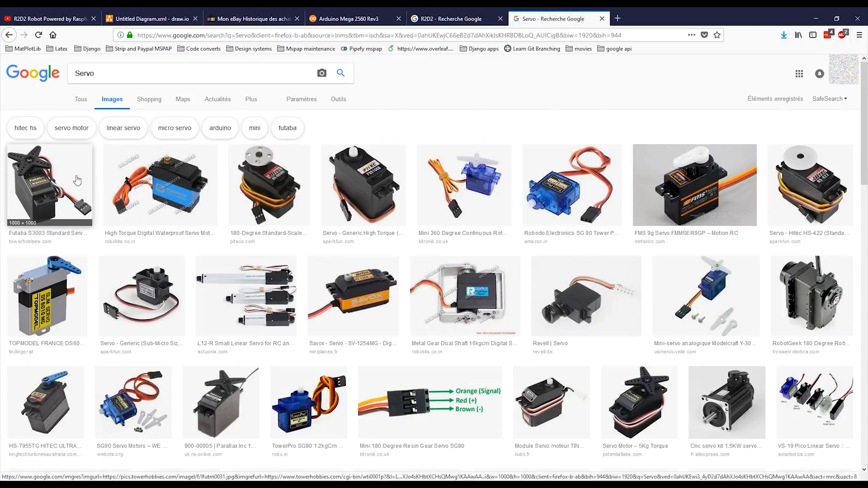
click(77, 181)
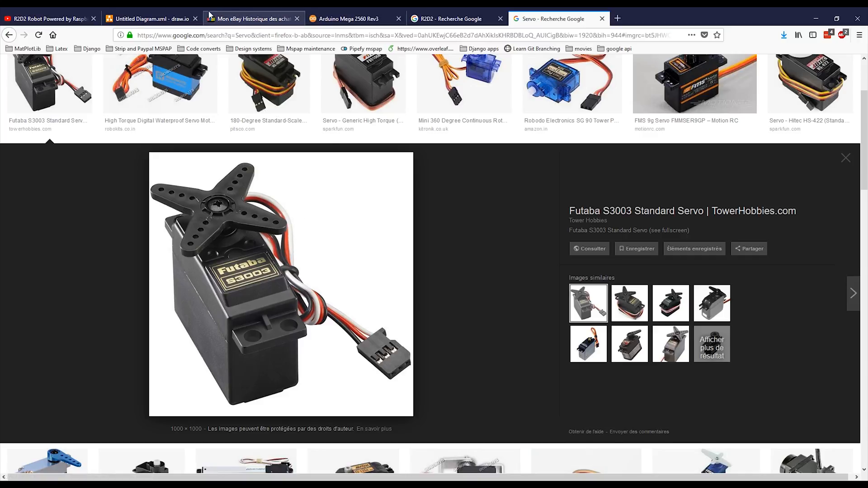
- Return to the draw.io diagram and label the circle below the Arduino box "Servo leg Right"
click(165, 18)
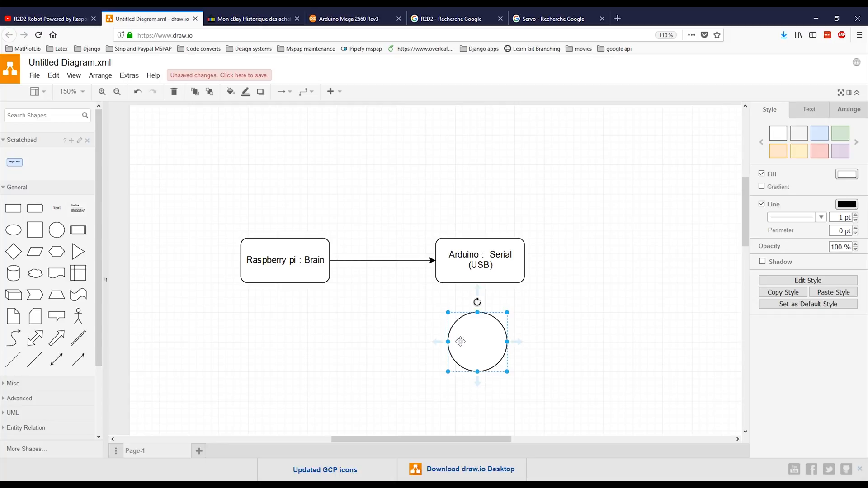
text(Ser)
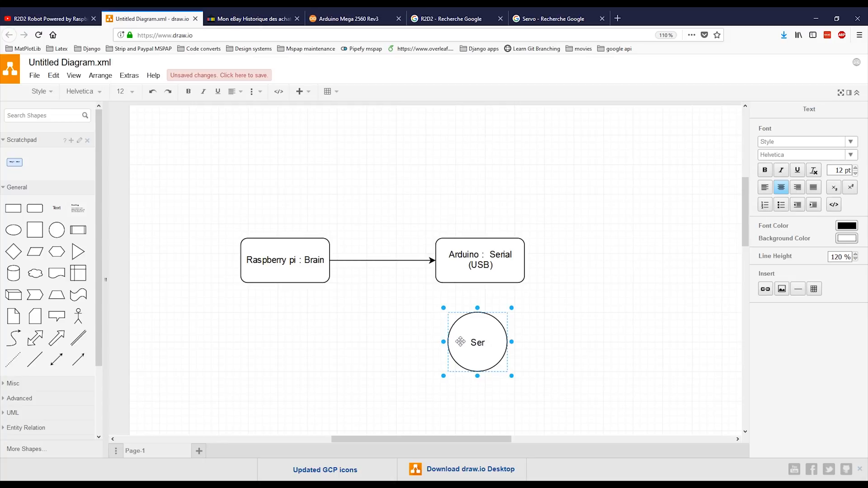
text(vo leg)
text( l)
text(Right)
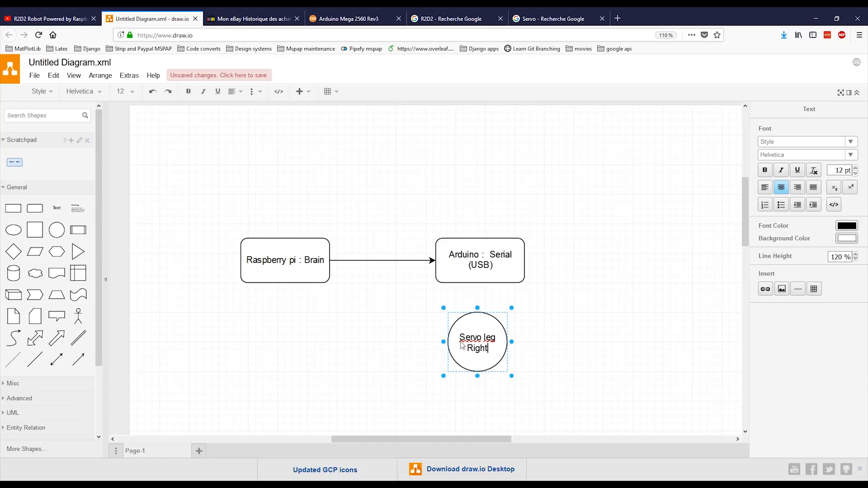
key(Escape)
click(561, 379)
click(561, 379)
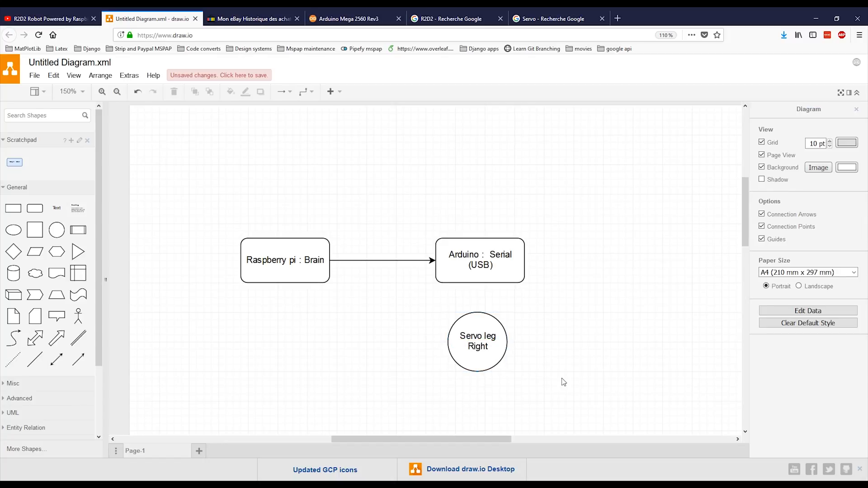
- Duplicate the "Servo leg Right" circle and place the copy just to its right
drag(501, 364, 580, 361)
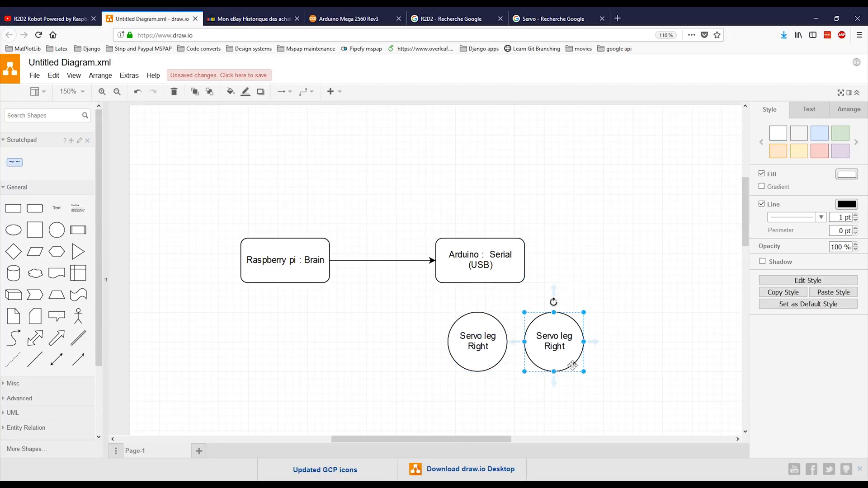